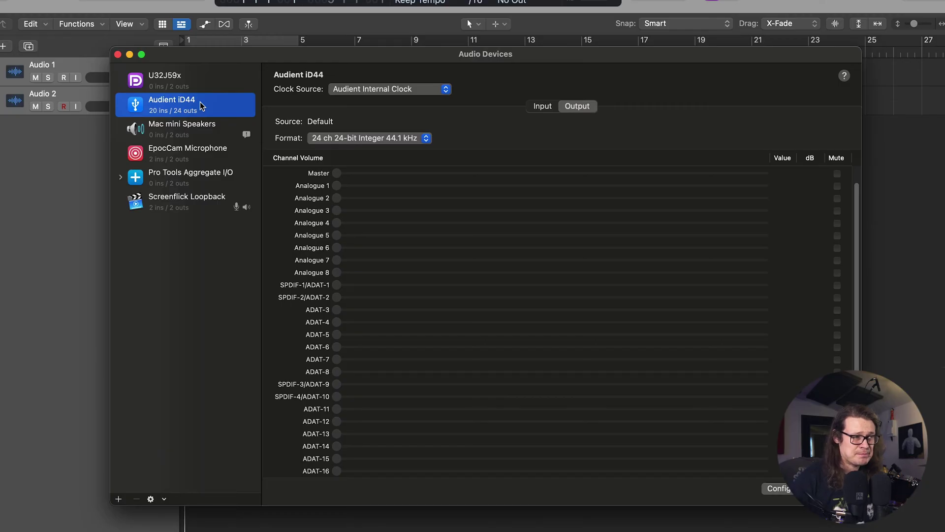
Open the add-device menu under the Audio Devices list
{"action": "left_click", "coordinate": [118, 499]}
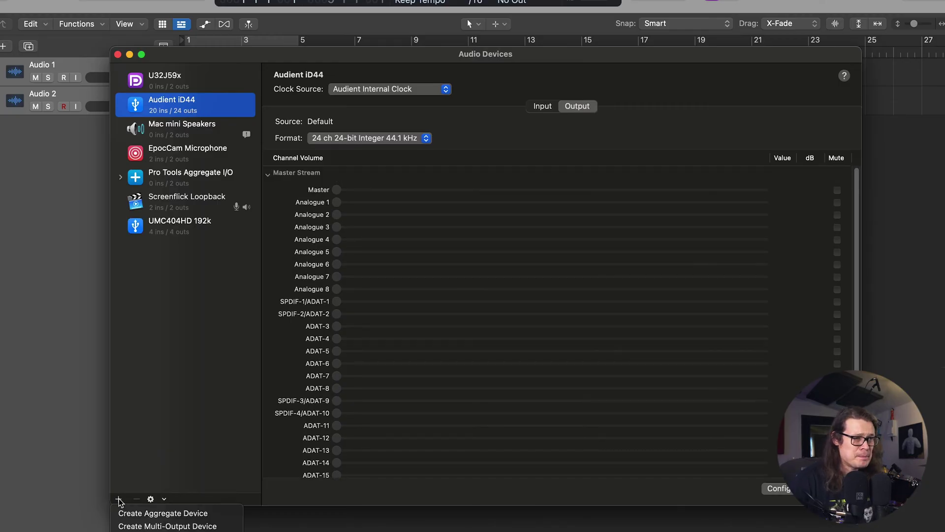
Create an Aggregate Device using Audient iD44 and UMC404HD 192k, then untick the iD44
{"action": "left_click", "coordinate": [142, 514]}
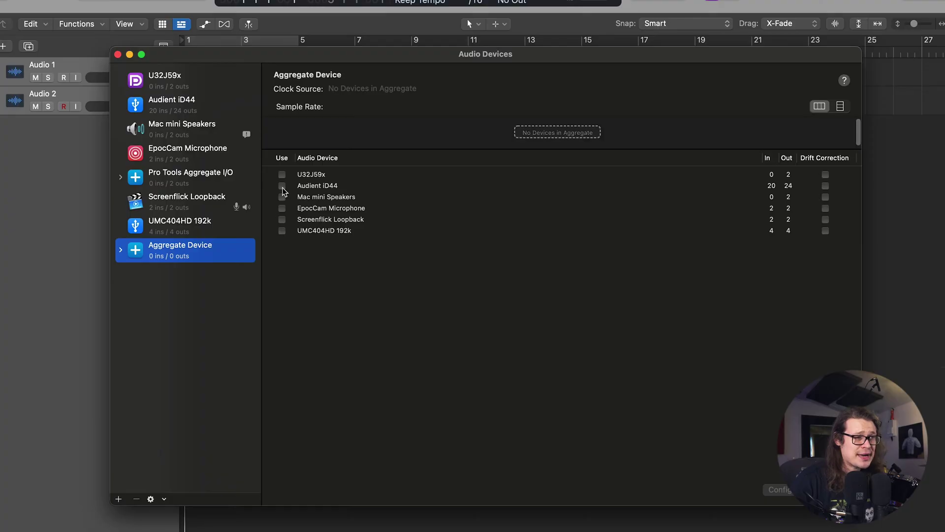
{"action": "left_click", "coordinate": [282, 187]}
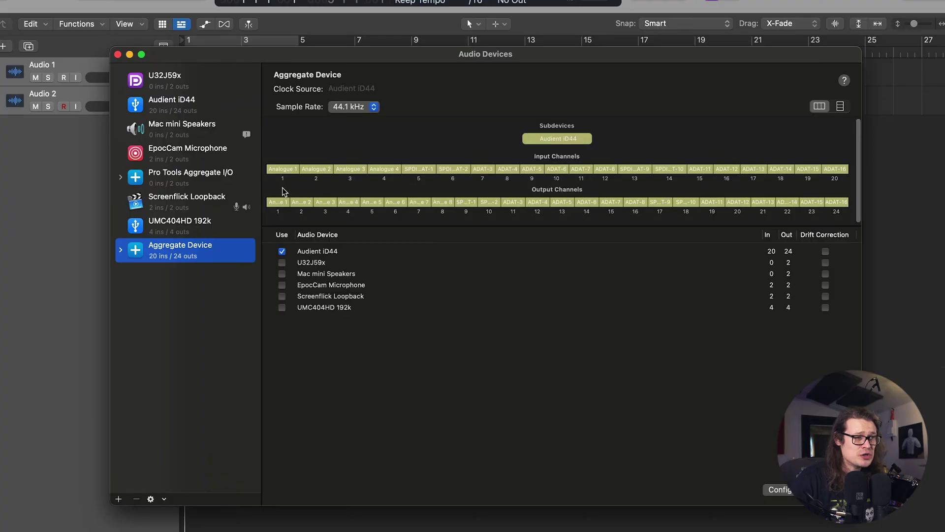
{"action": "left_click", "coordinate": [281, 308]}
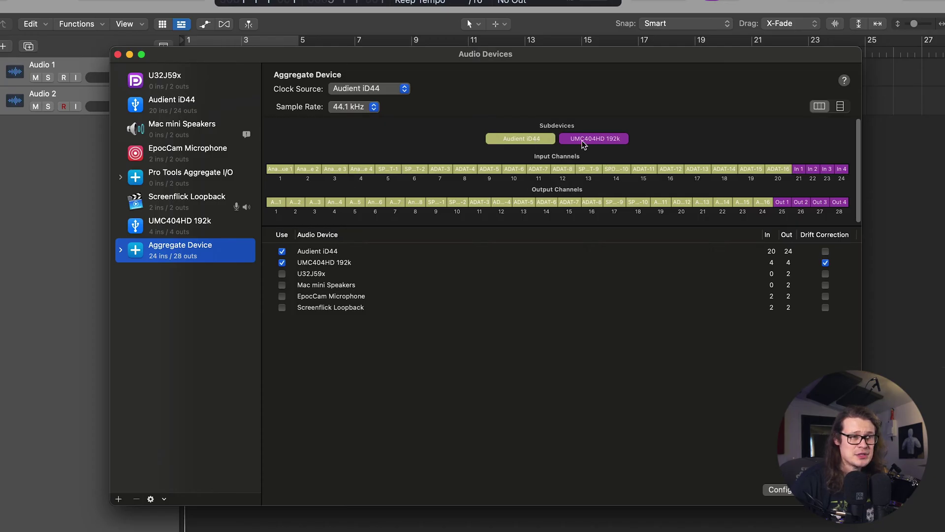
{"action": "left_click", "coordinate": [283, 252]}
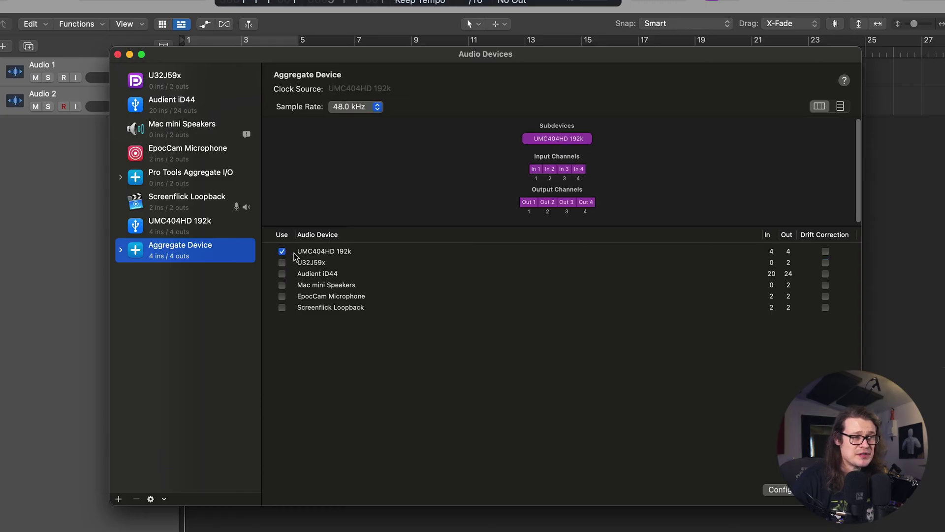
Clear both devices, then re-add Audient iD44 first and UMC404HD 192k second
{"action": "left_click", "coordinate": [283, 273]}
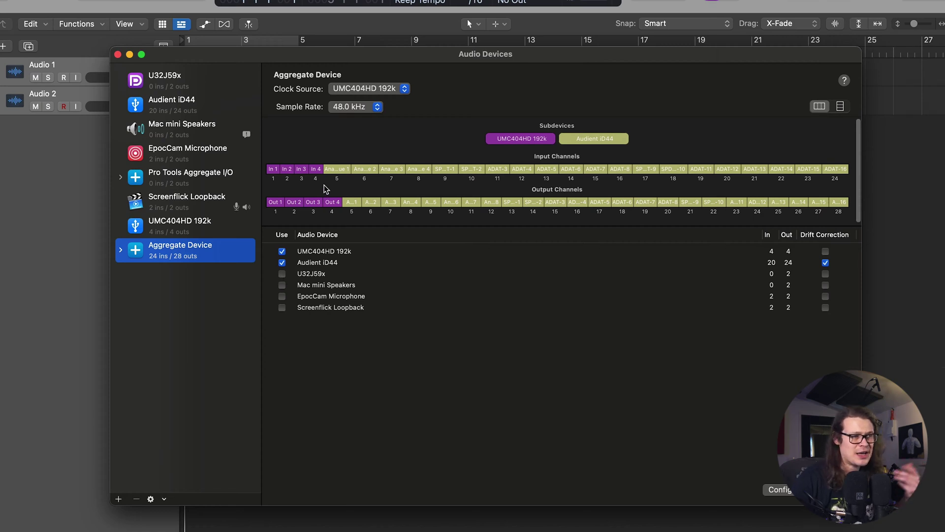
{"action": "left_click", "coordinate": [289, 255]}
{"action": "left_click", "coordinate": [283, 262]}
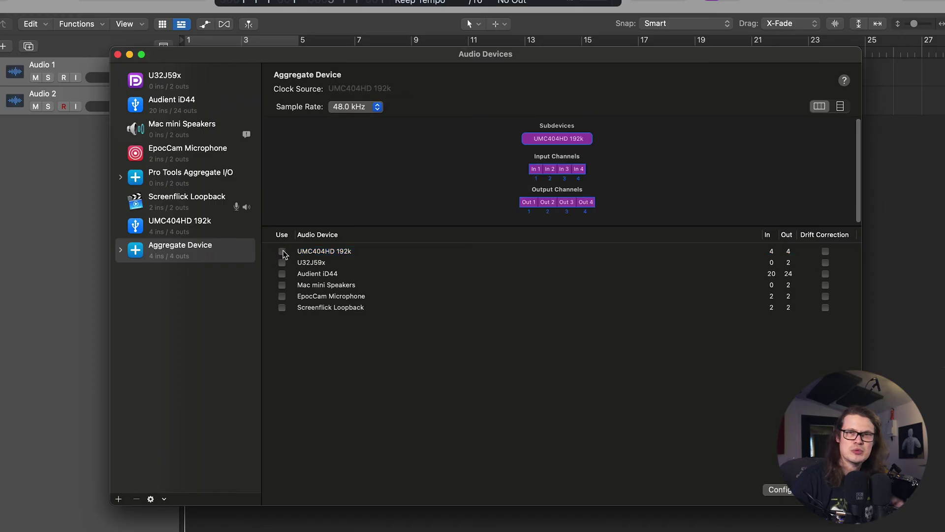
{"action": "left_click", "coordinate": [283, 251]}
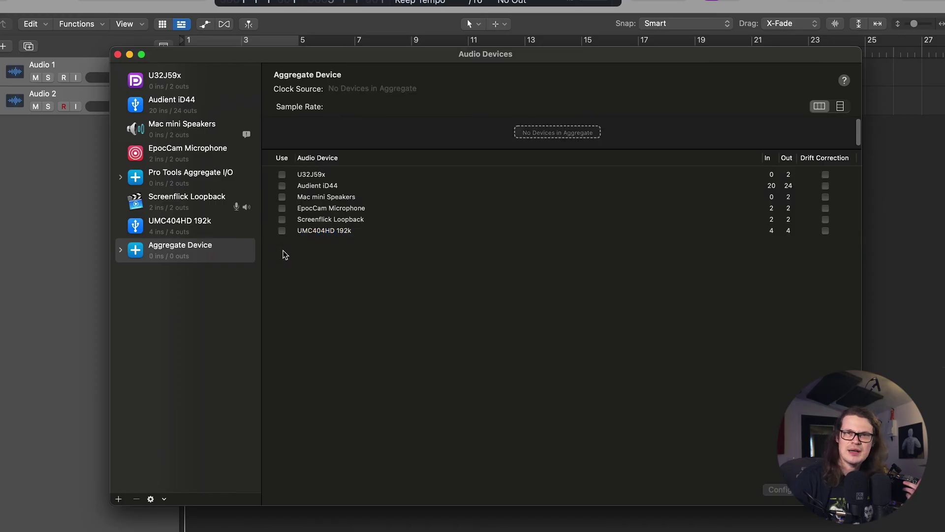
{"action": "left_click", "coordinate": [282, 185]}
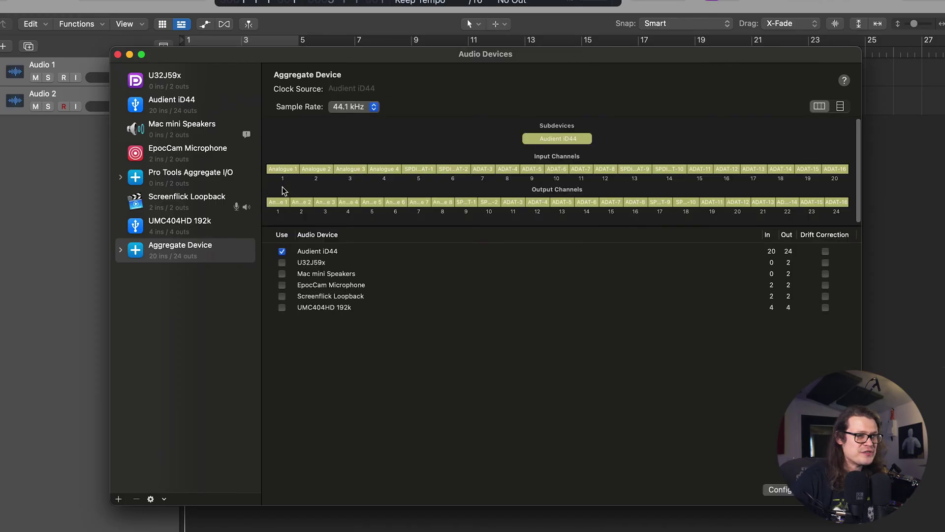
{"action": "left_click", "coordinate": [282, 307]}
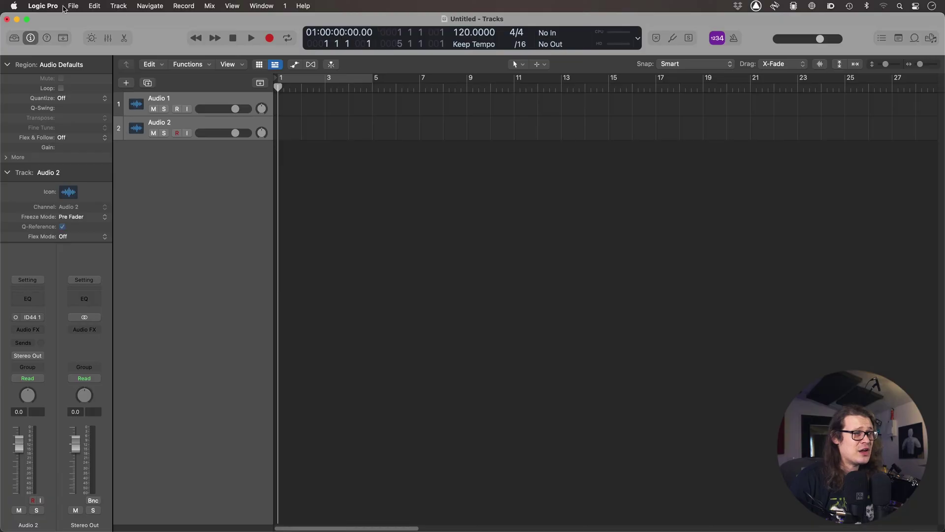
Set Logic's audio Input Device to Aggregate Device, close Preferences and enlarge the track rows
{"action": "left_click", "coordinate": [59, 7]}
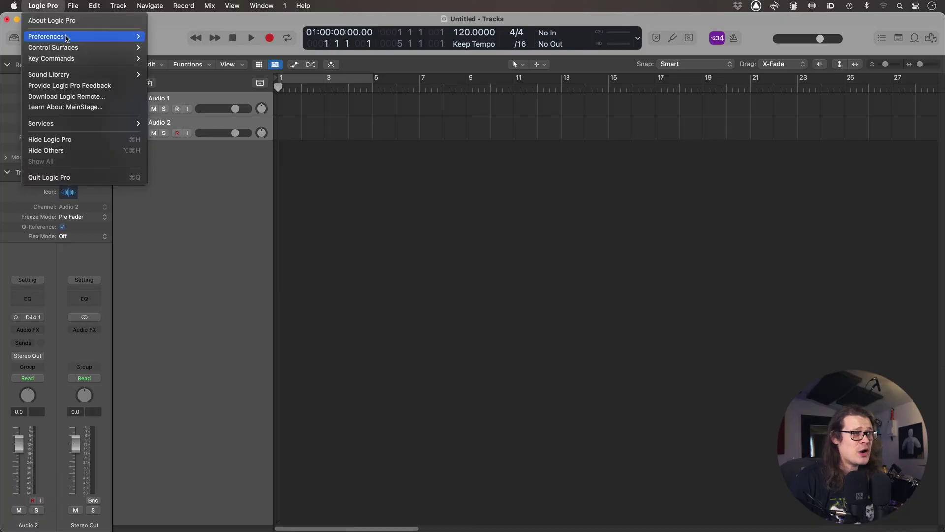
{"action": "mouse_move", "coordinate": [72, 37]}
{"action": "left_click", "coordinate": [168, 50]}
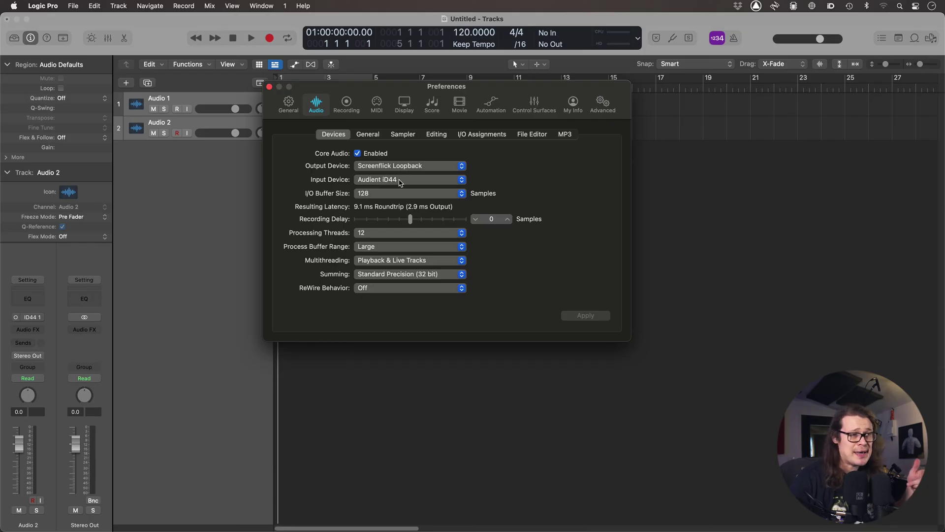
{"action": "left_click", "coordinate": [399, 181]}
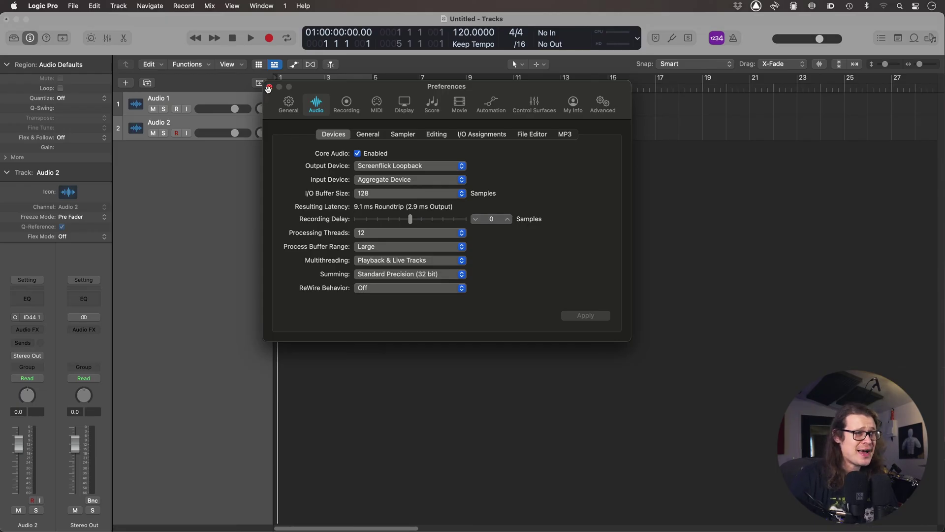
{"action": "left_click", "coordinate": [269, 87]}
{"action": "key", "text": "super+Down"}
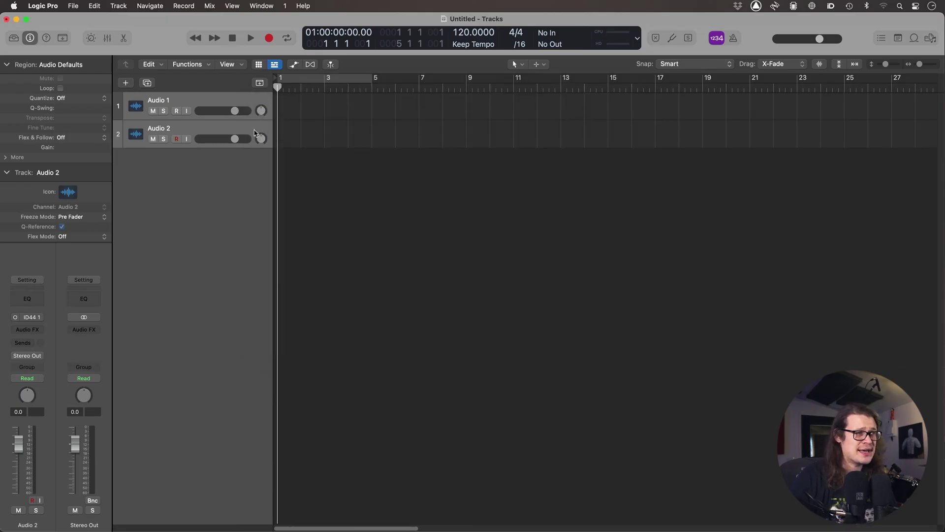
Name the two tracks sE Dynacaster and SM7B
{"action": "double_click", "coordinate": [168, 98]}
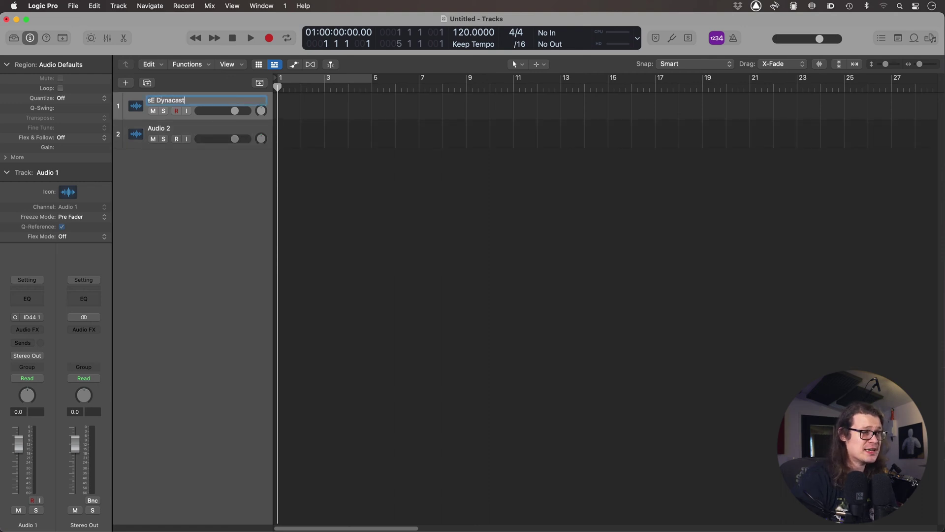
{"action": "type", "text": "sE Dynacaster"}
{"action": "key", "text": "Tab"}
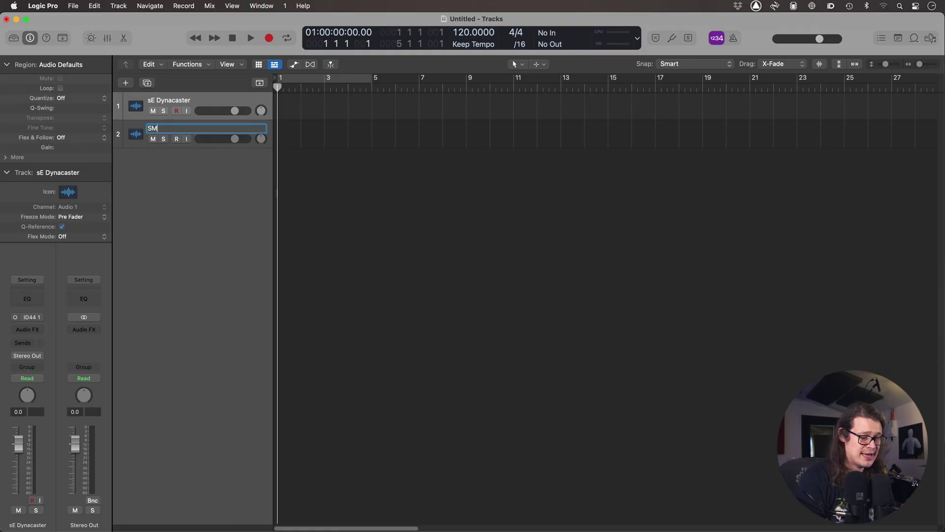
{"action": "key", "text": "Return"}
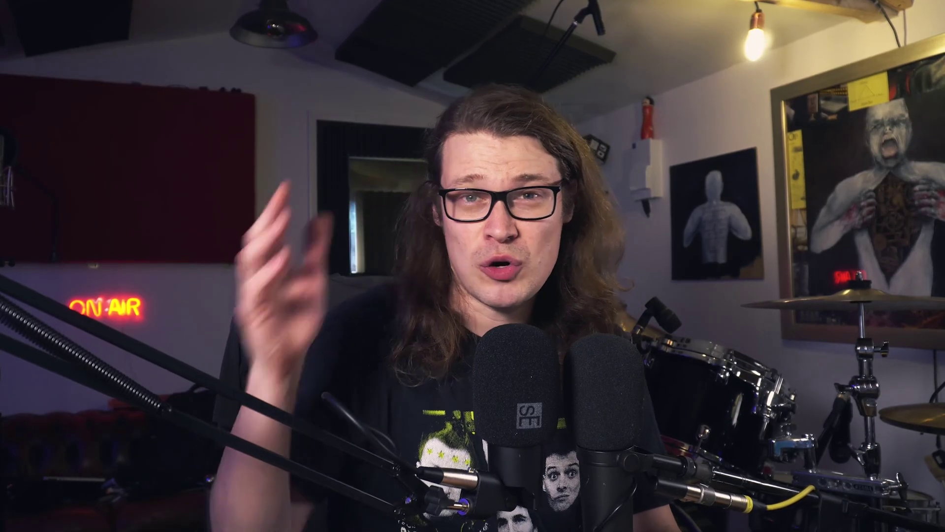
Check Audio MIDI Setup, arm the SM7B track, then return to Audio MIDI Setup
{"action": "key", "text": "super+Tab"}
{"action": "key", "text": "super+Tab"}
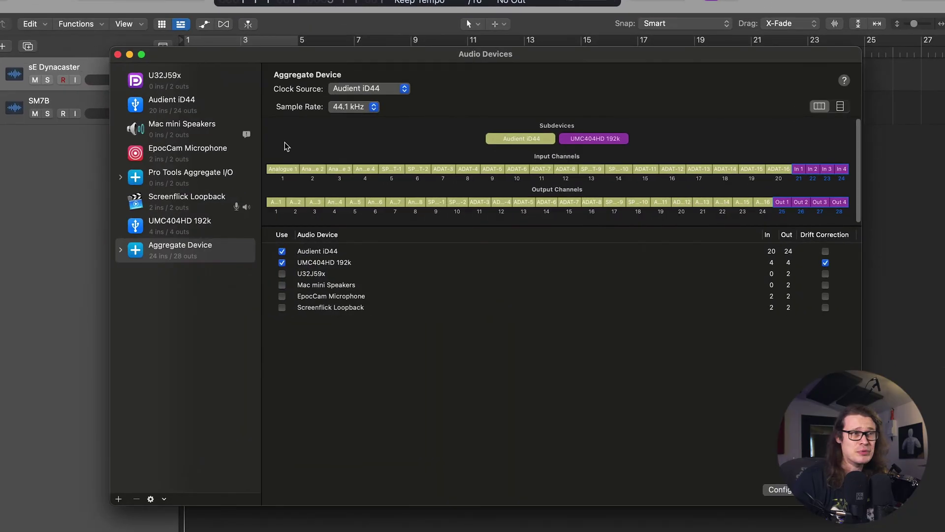
{"action": "key", "text": "super+Tab"}
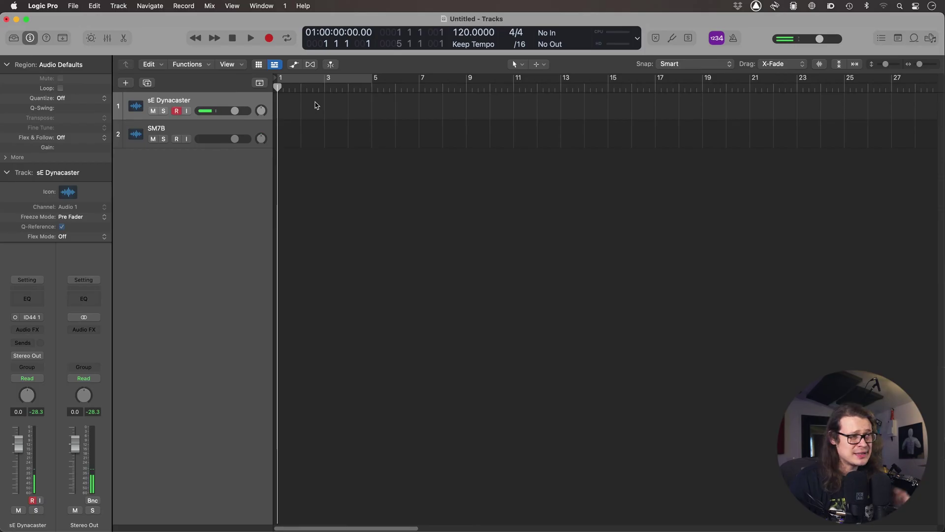
{"action": "left_click", "coordinate": [209, 128]}
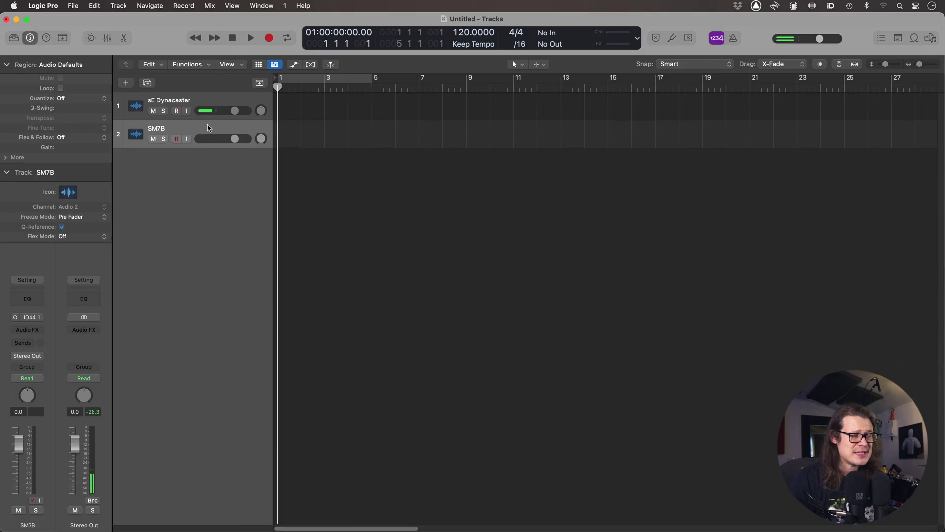
{"action": "key", "text": "super+Tab"}
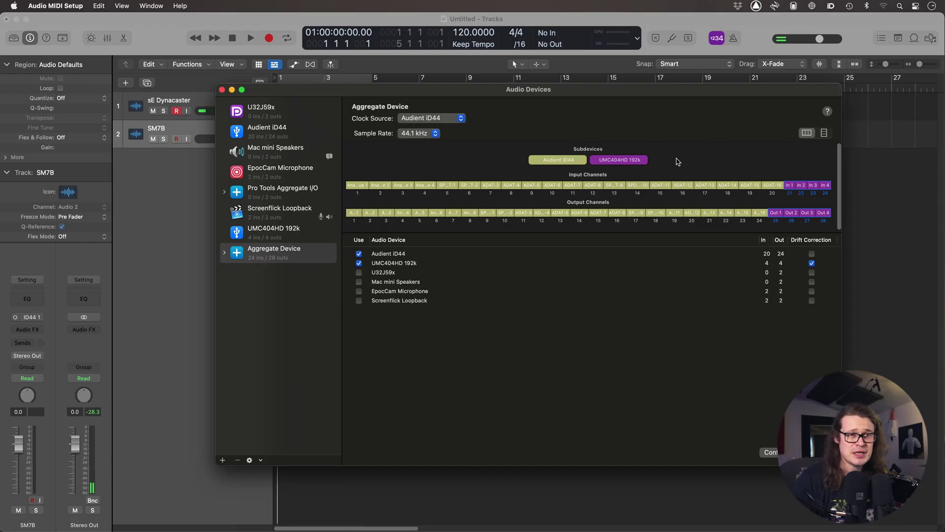
Set the SM7B track's input to Input 21 and arm it for recording
{"action": "key", "text": "super+Tab"}
{"action": "left_click", "coordinate": [31, 316]}
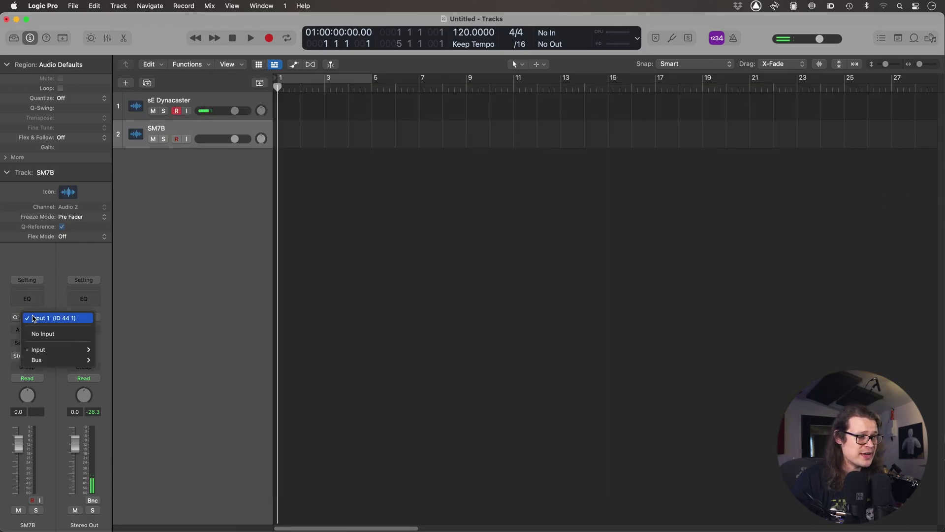
{"action": "mouse_move", "coordinate": [57, 349]}
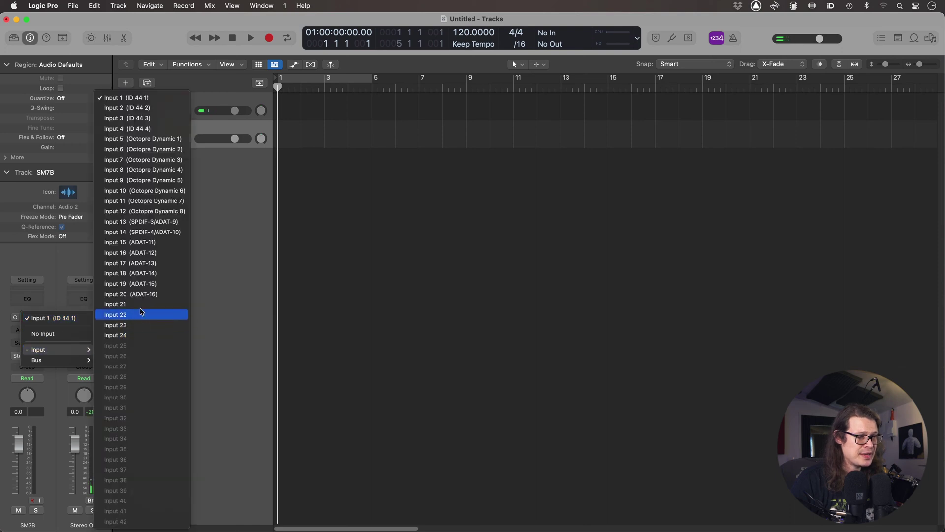
{"action": "left_click", "coordinate": [118, 305]}
{"action": "left_click", "coordinate": [176, 140]}
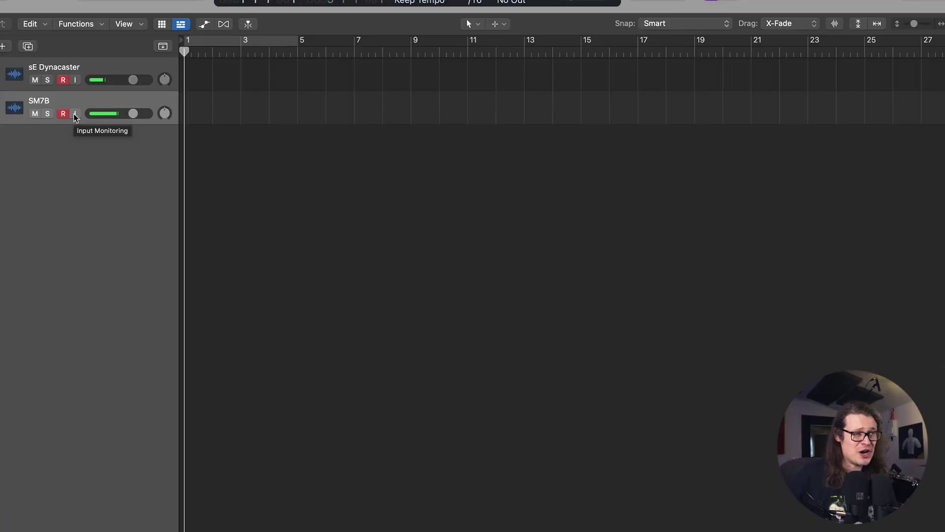
Enable drift correction for the Audient iD44 in the Aggregate Device
{"action": "key", "text": "super+Tab"}
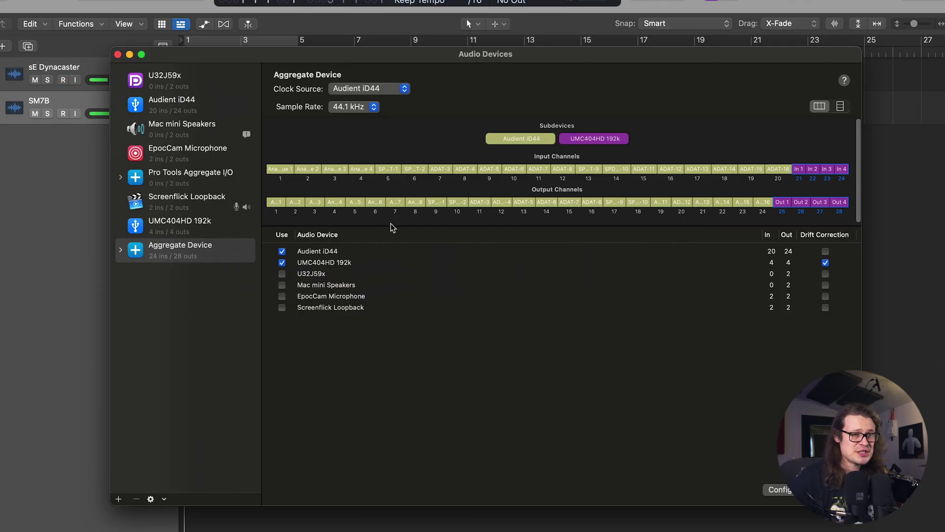
{"action": "left_click", "coordinate": [826, 252]}
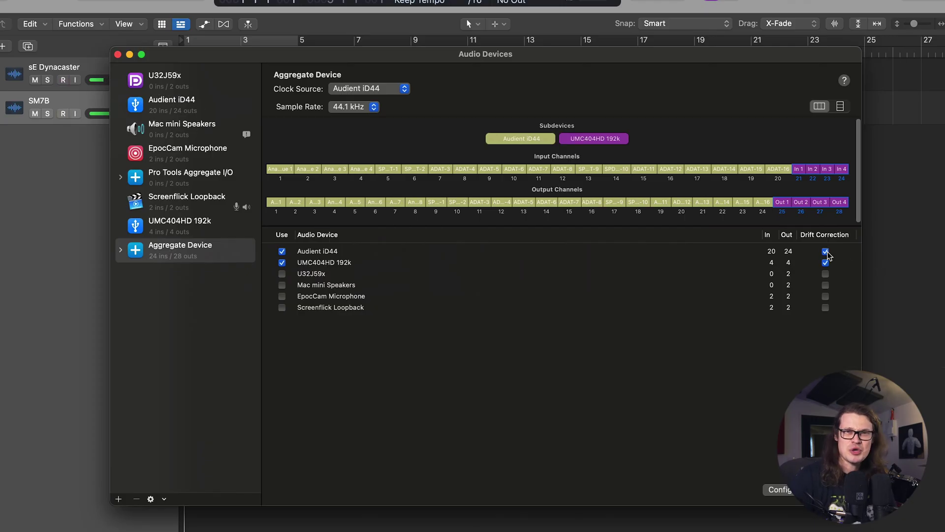